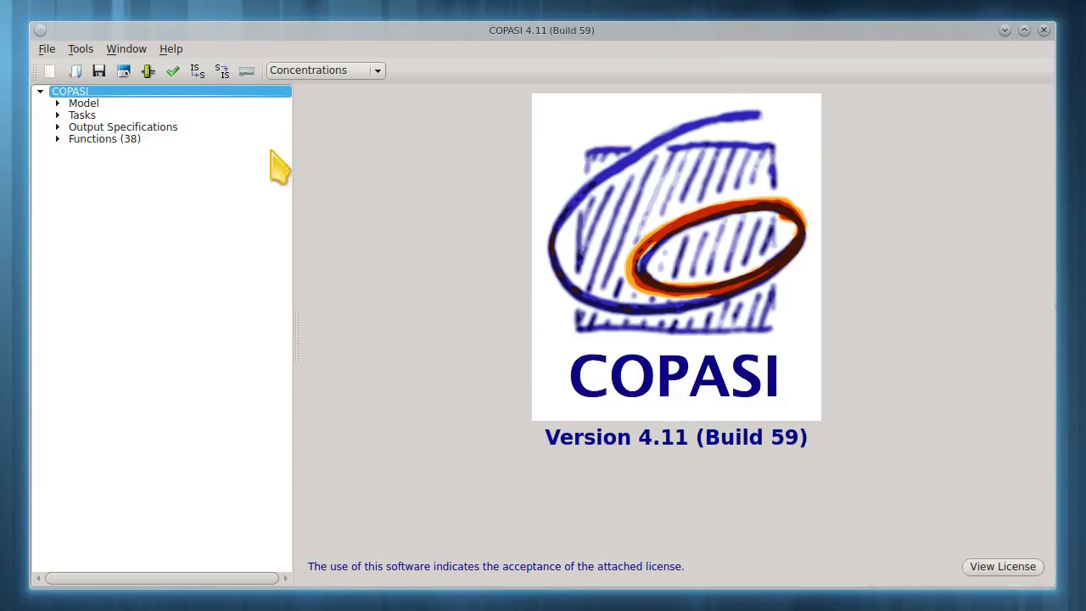
Load the NFkB.cps model from the File menu's recent files list.
left_click(47, 49)
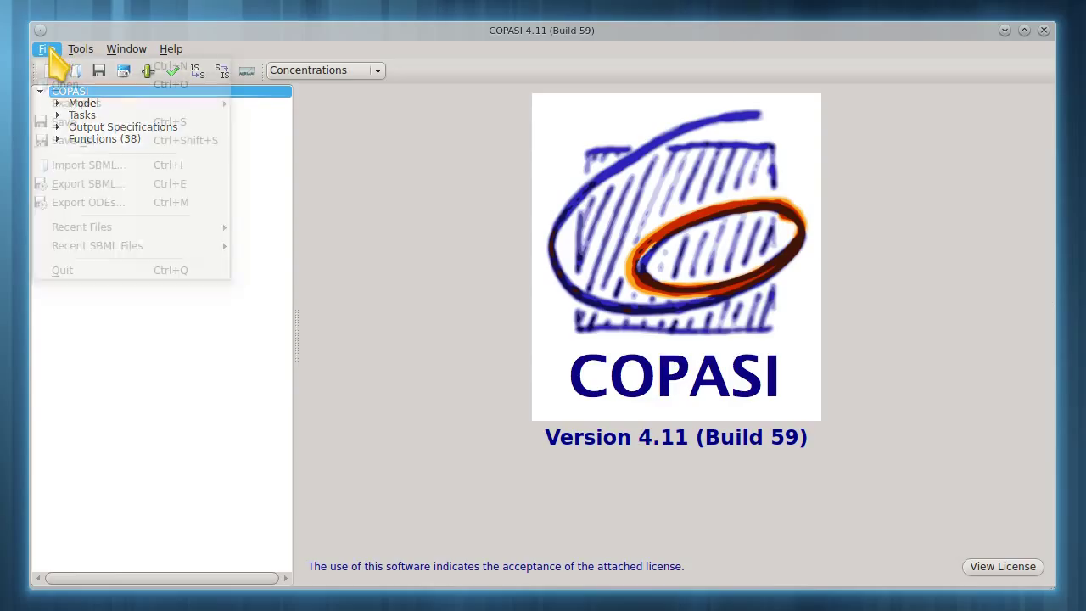
mouse_move(78, 231)
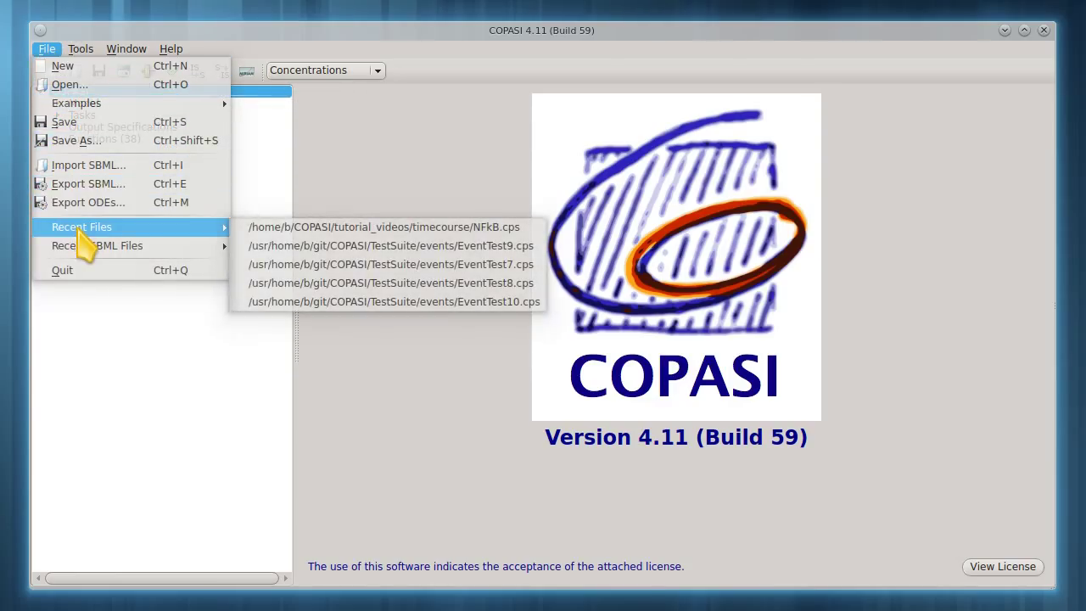
left_click(277, 228)
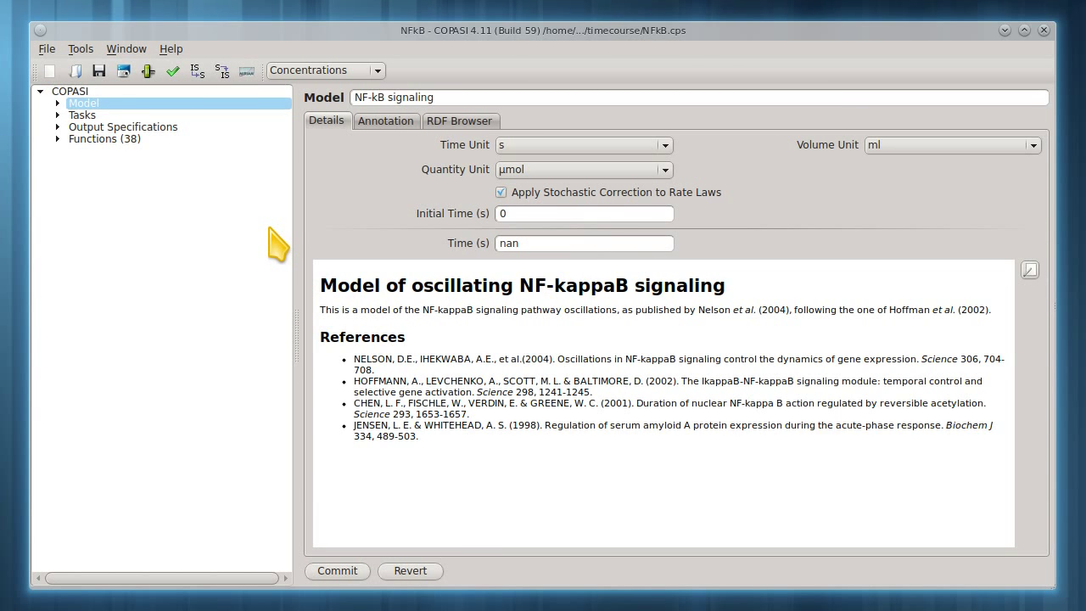
Open the Time Course task and run the 25000 s simulation with 500 intervals of 50 s.
left_click(58, 115)
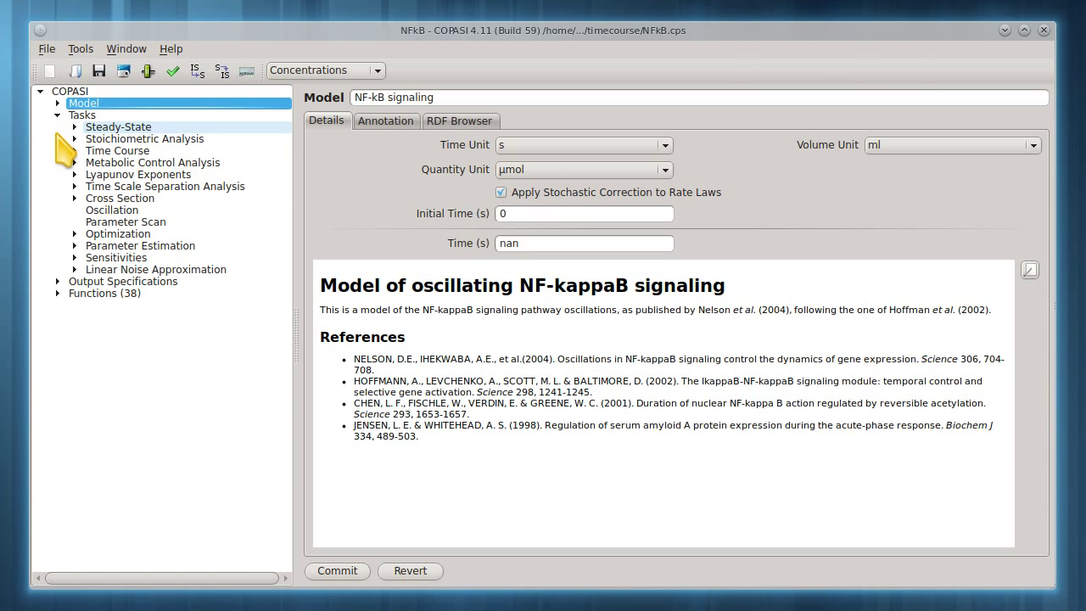
left_click(75, 151)
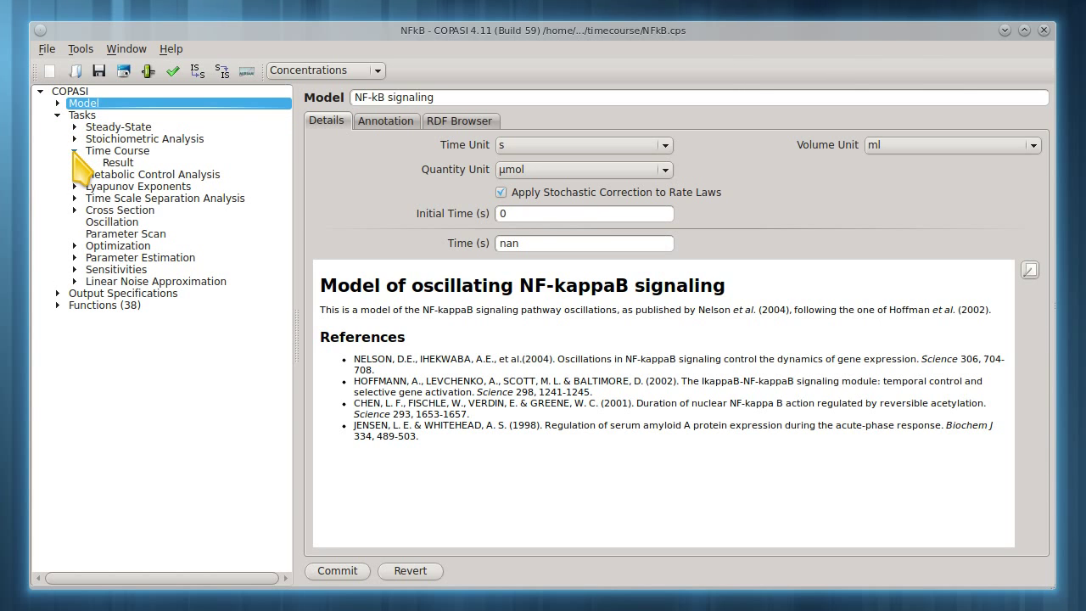
left_click(98, 152)
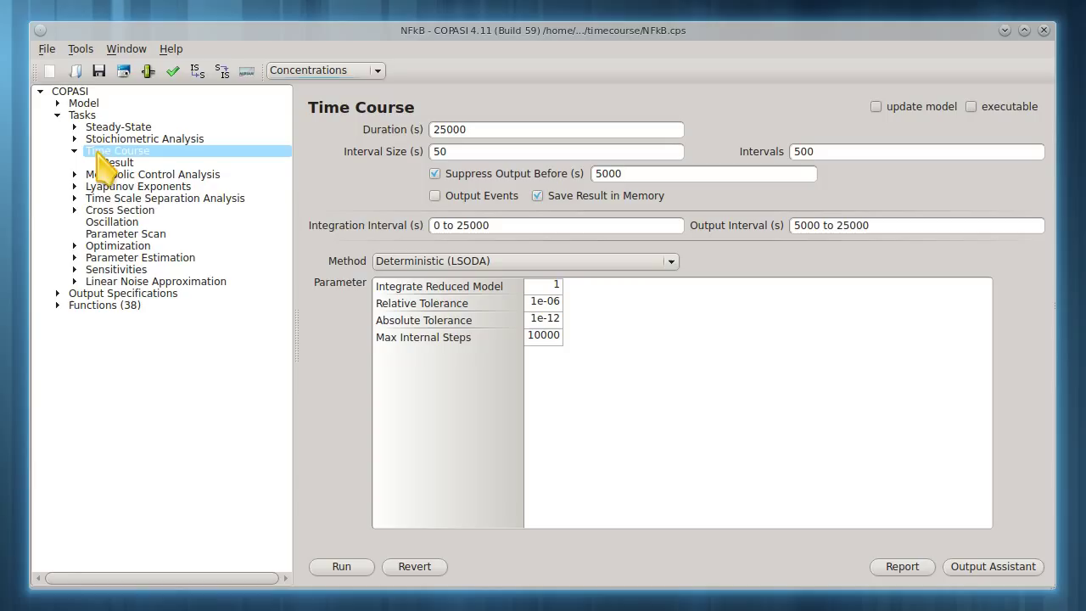
left_click(342, 567)
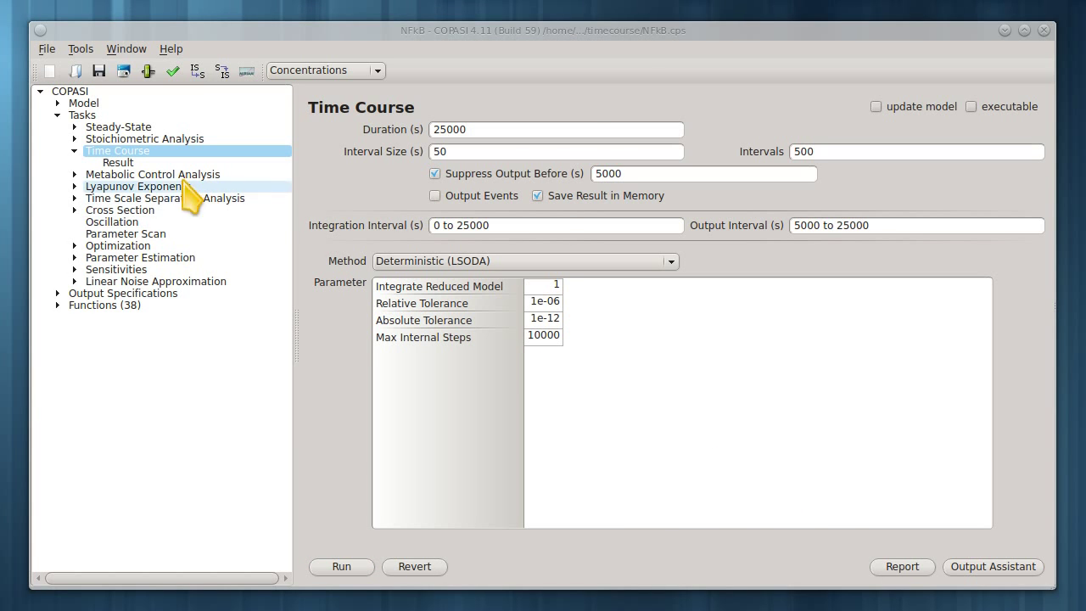
Show and scroll the Time Course Result table, then cancel saving it to a file.
left_click(119, 162)
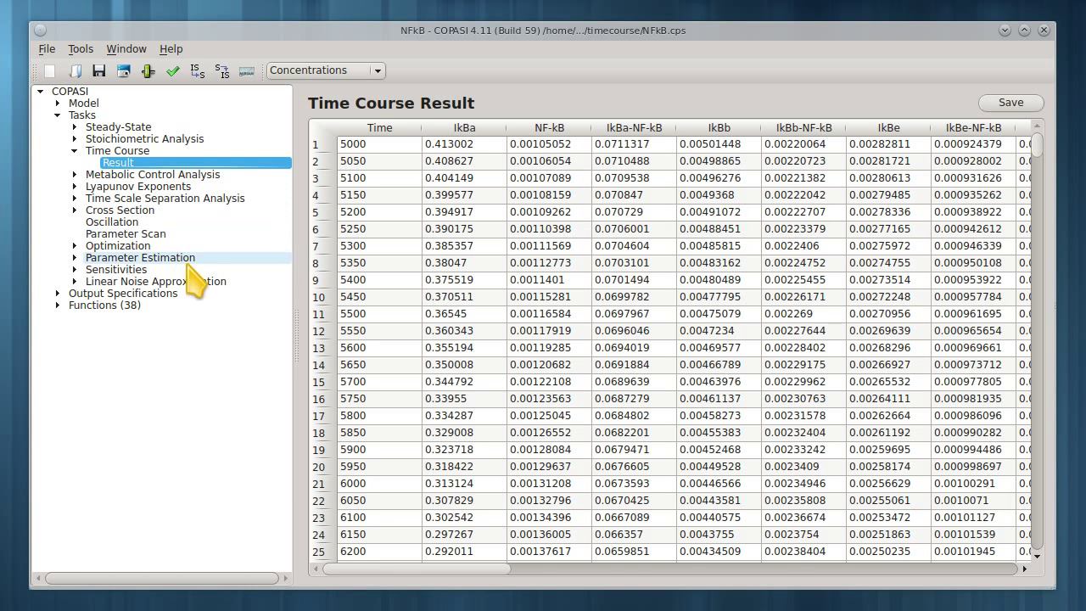
left_click_drag(406, 569, 789, 598)
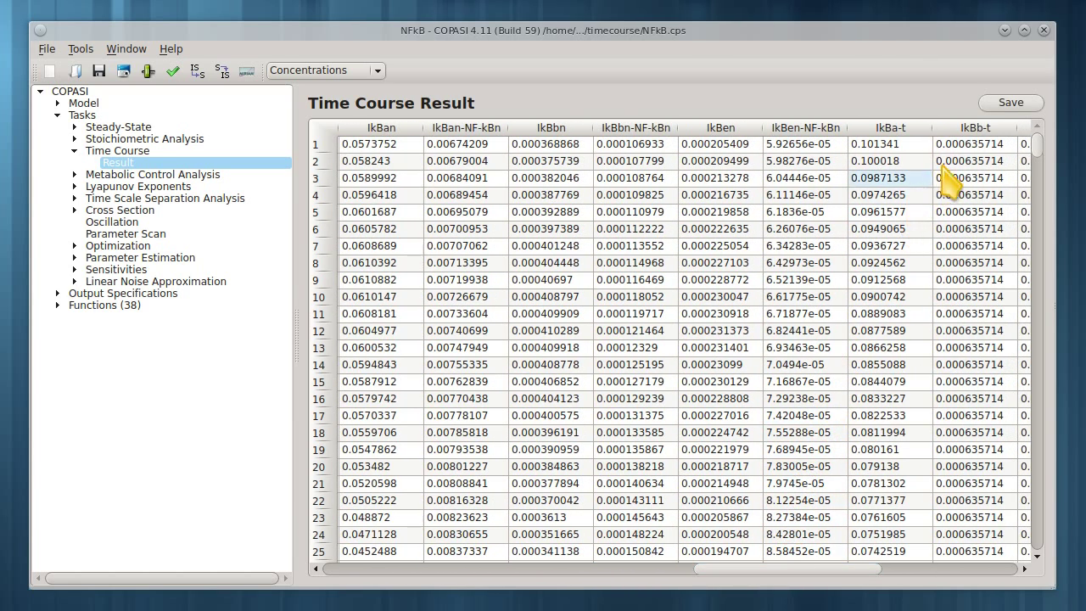
left_click(1011, 103)
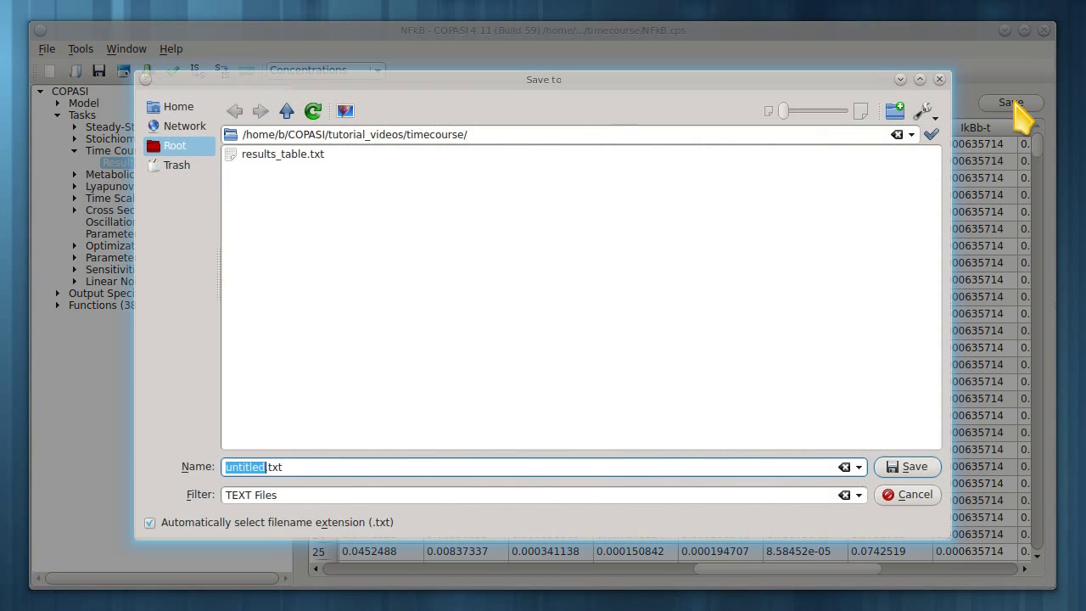
left_click(911, 468)
left_click(909, 497)
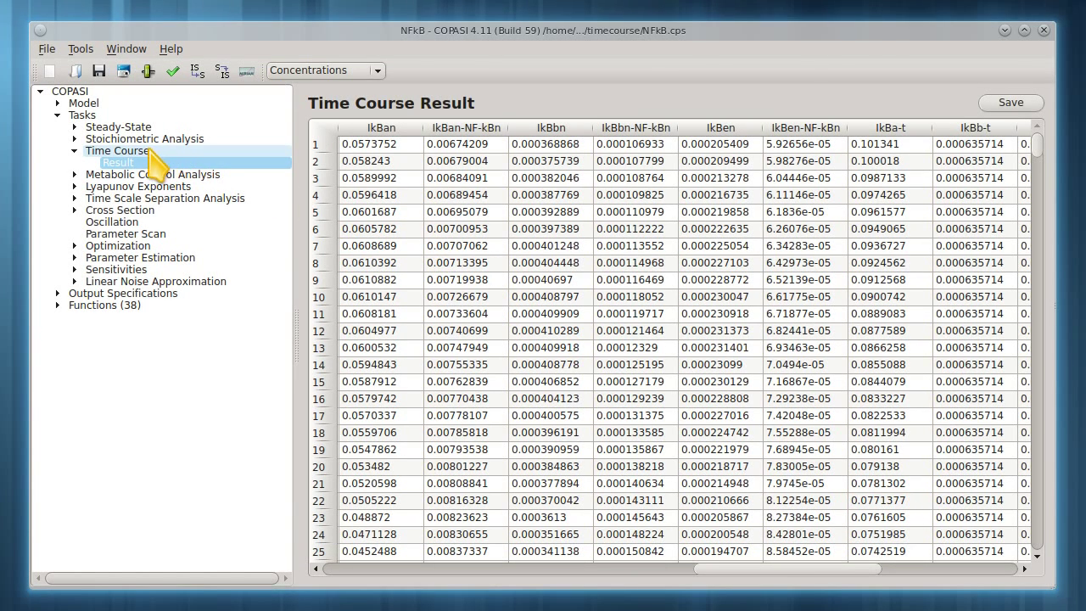
Use the Output Assistant to create a 'Concentrations, Volumes, and Global Quantity Values' plot for Time Course.
left_click(145, 151)
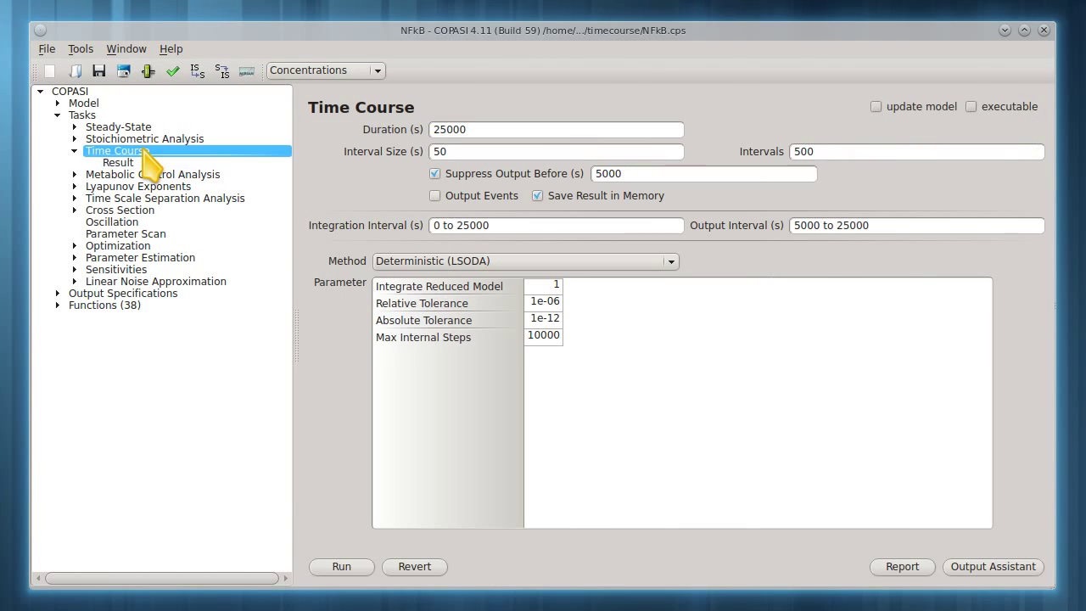
left_click(995, 567)
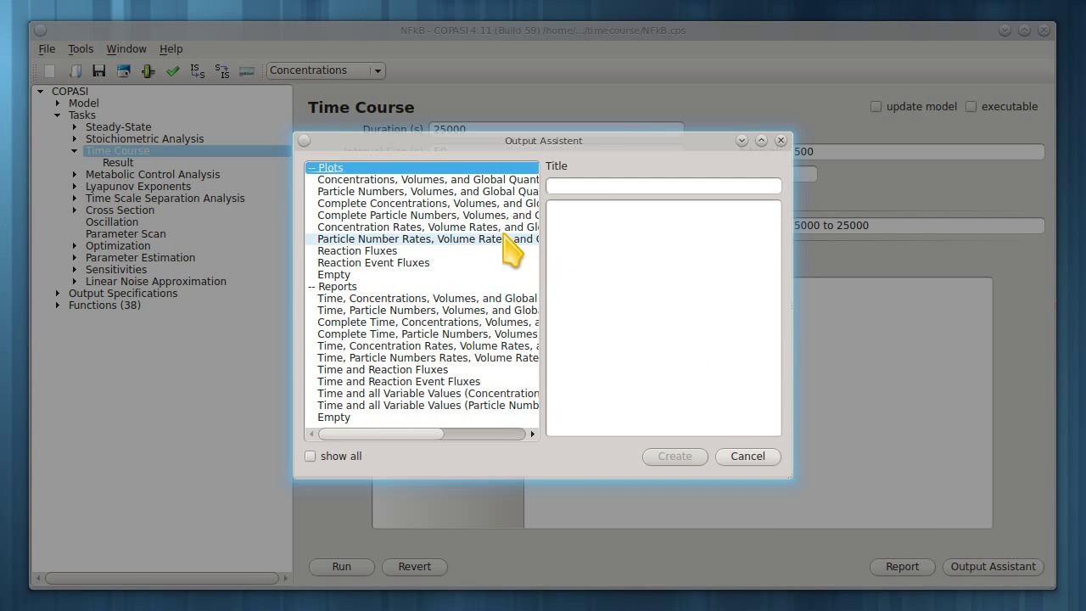
left_click(428, 180)
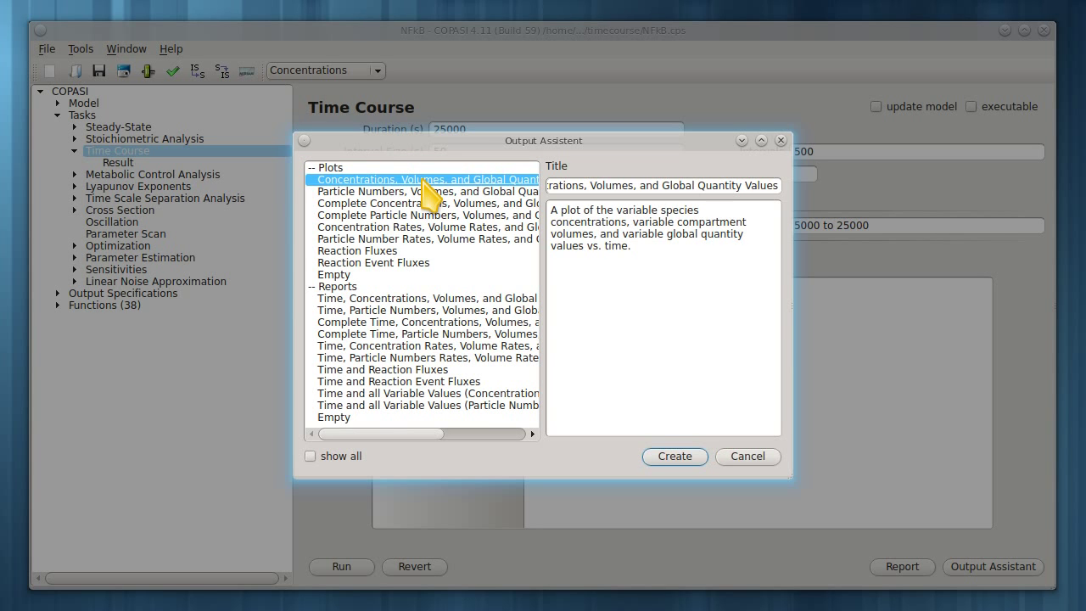
left_click(673, 458)
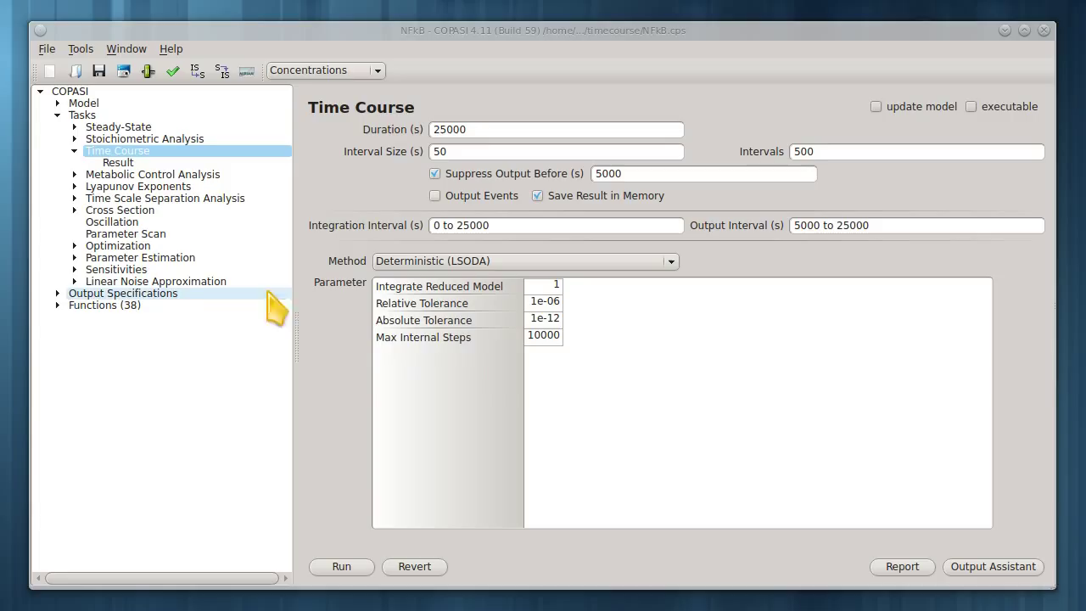
In Output Specifications > Plots, rename the concentrations plot to 'MyPlot'.
left_click(57, 292)
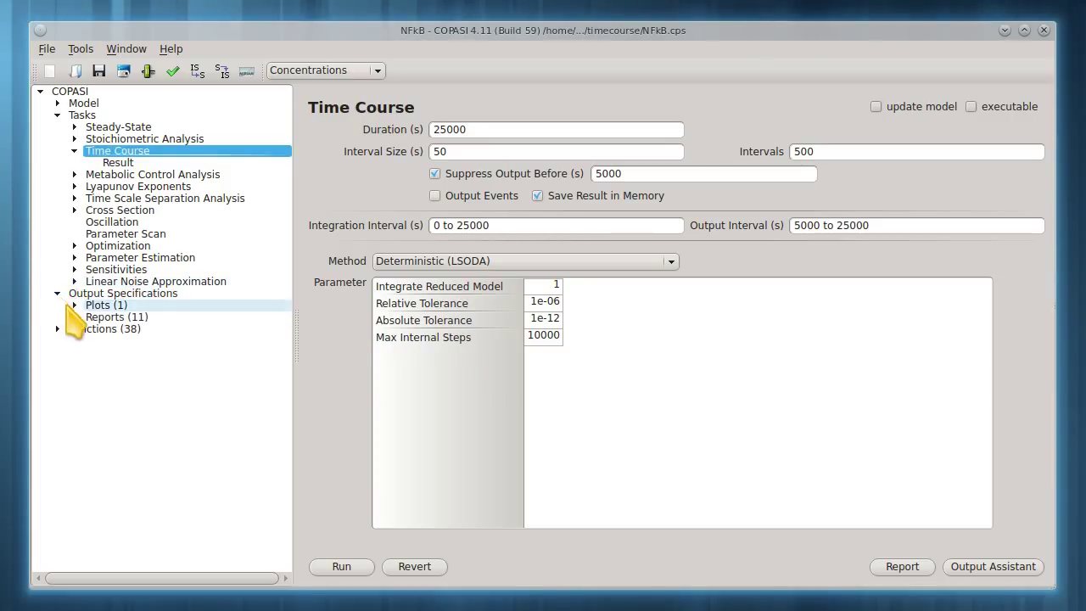
left_click(74, 305)
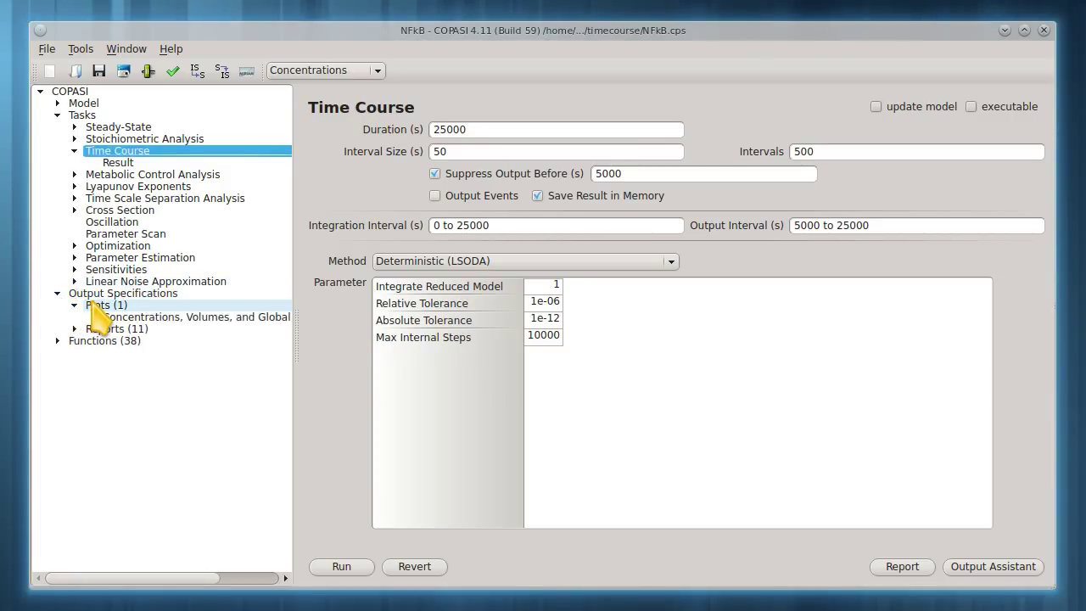
left_click(96, 307)
left_click(488, 146)
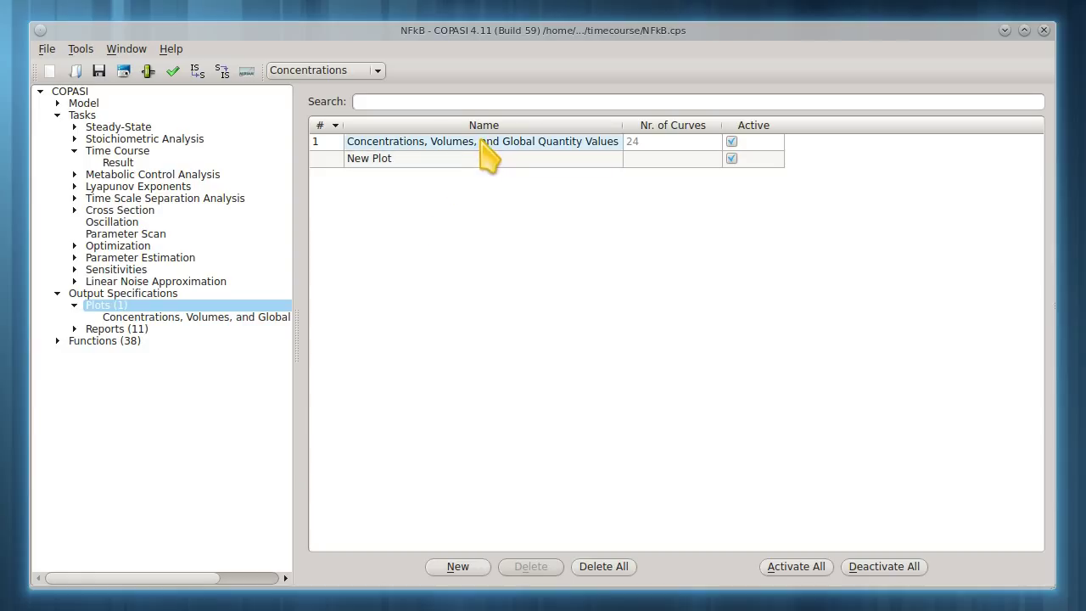
double_click(480, 142)
type("M")
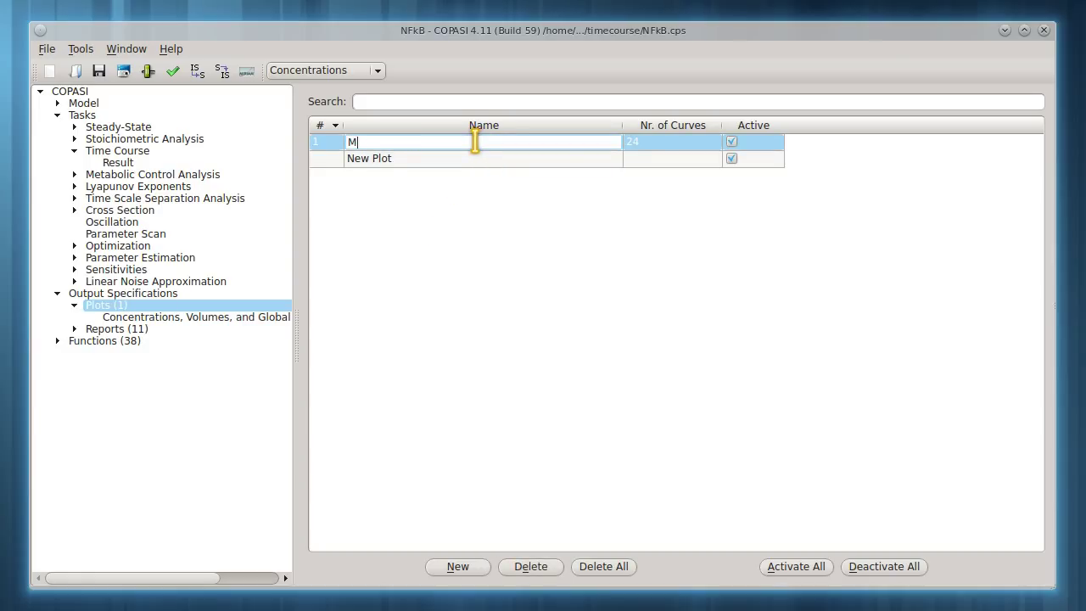
type("yPlot")
key("Tab")
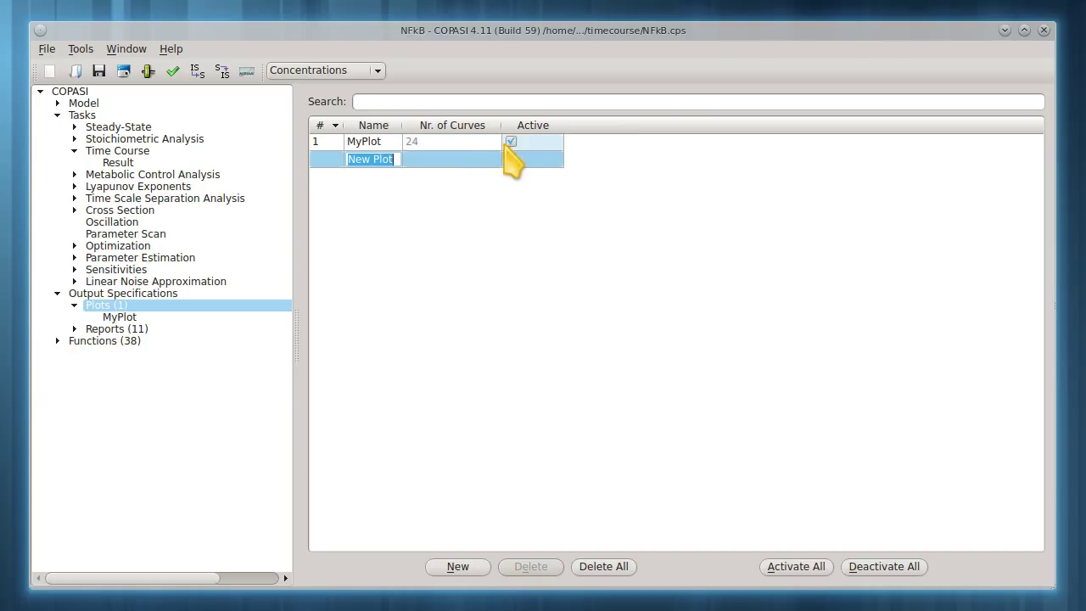
left_click(510, 141)
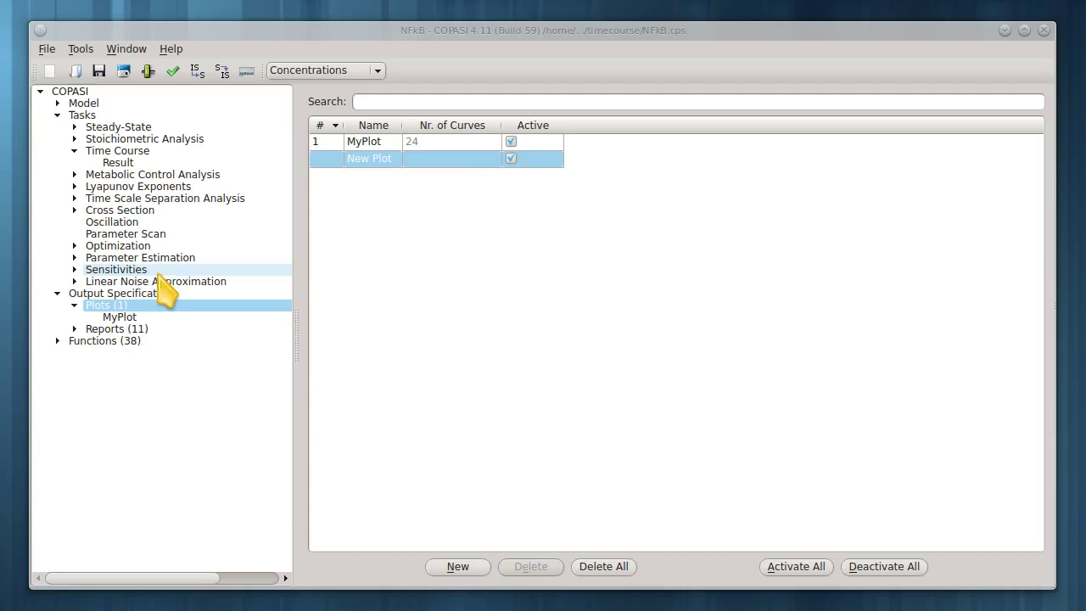
Rerun the Time Course, view MyPlot with the [IKKIkBa] curve shown, then close the plot.
left_click(121, 152)
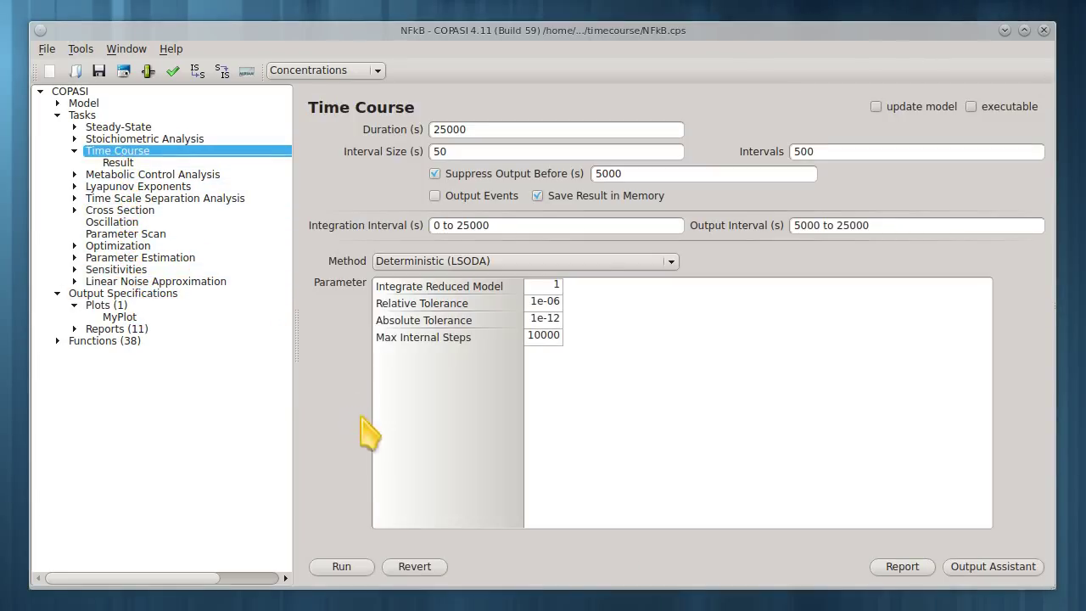
left_click(339, 567)
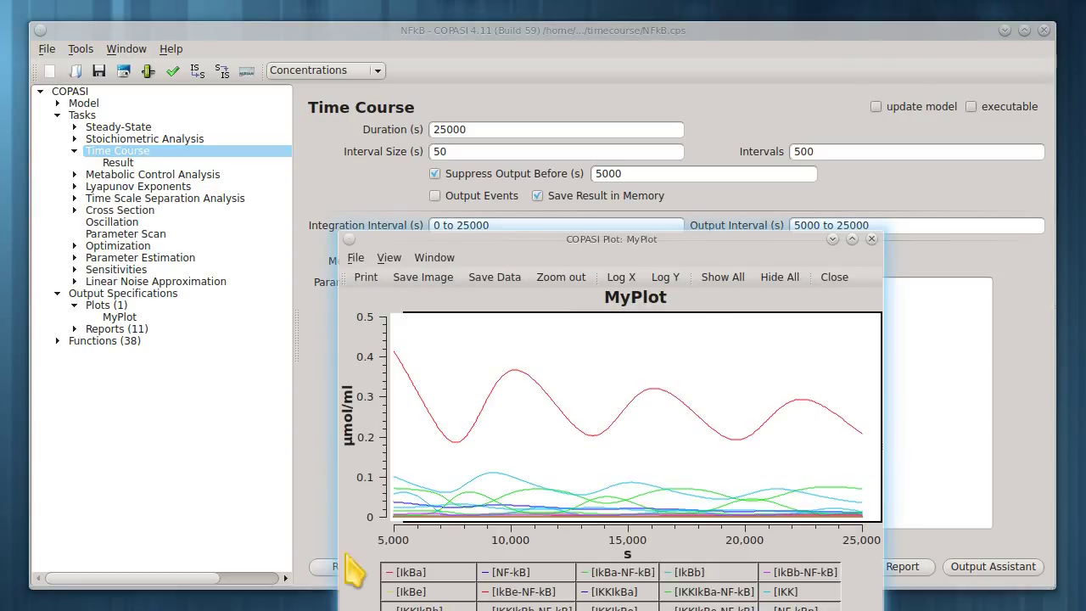
left_click_drag(657, 241, 668, 81)
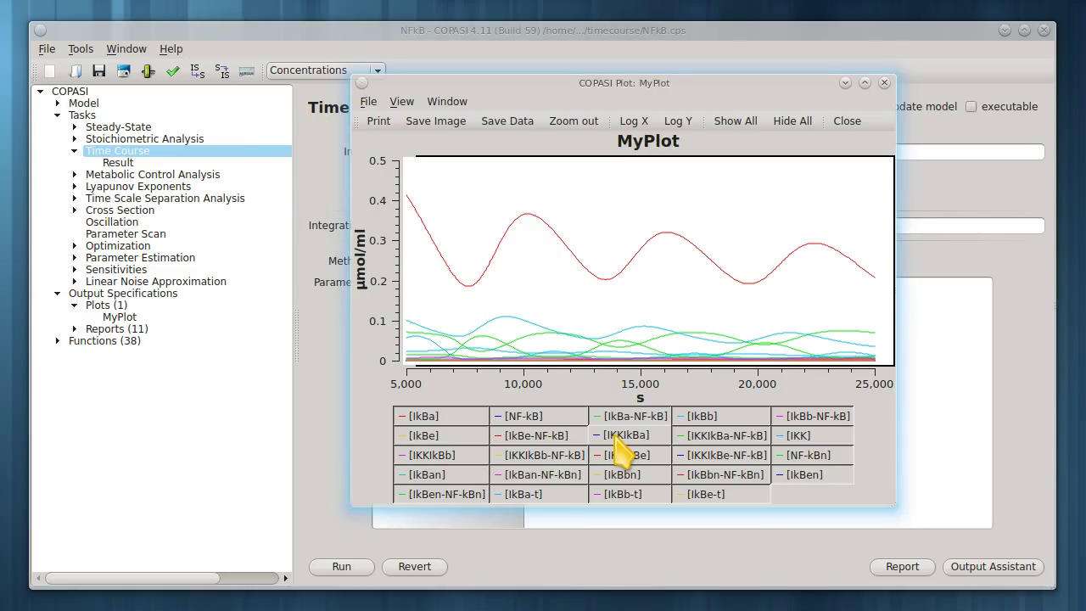
left_click(615, 436)
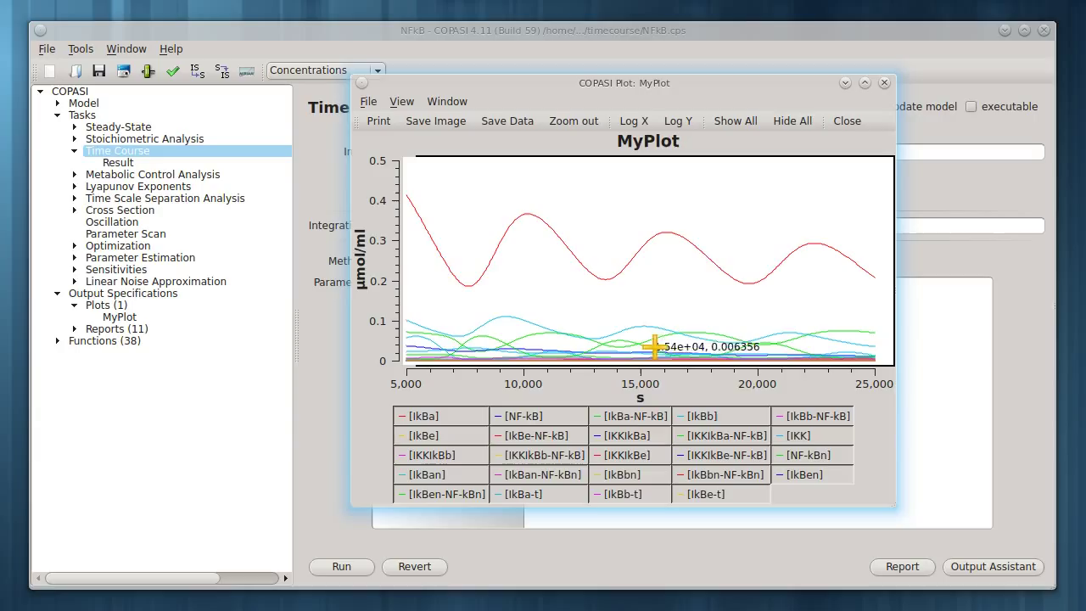
left_click(884, 83)
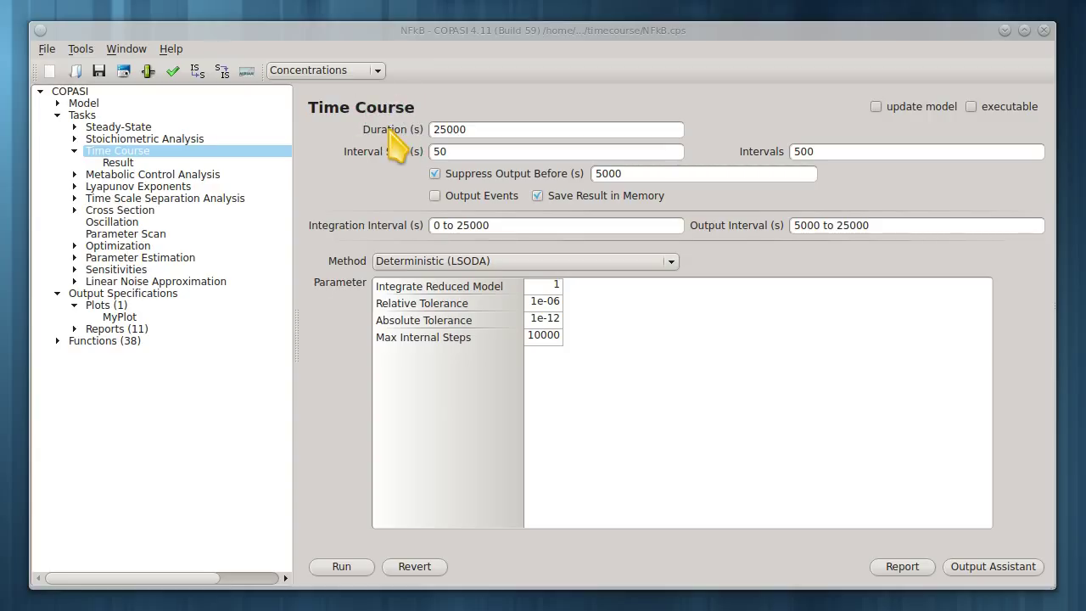
Change the Time Course duration from 25000 s to 7000 s.
left_click(468, 129)
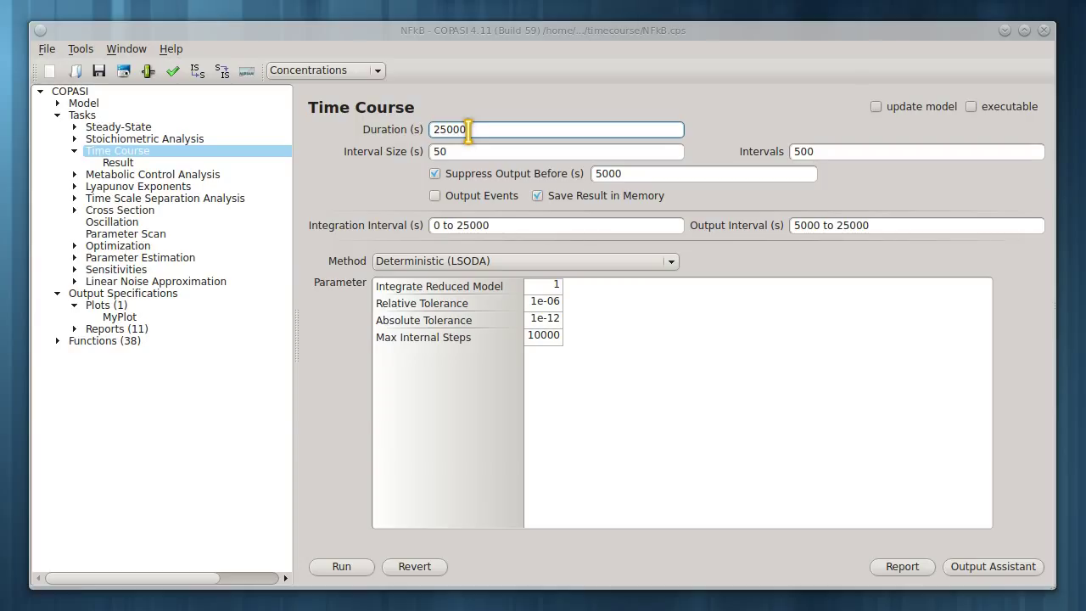
double_click(468, 129)
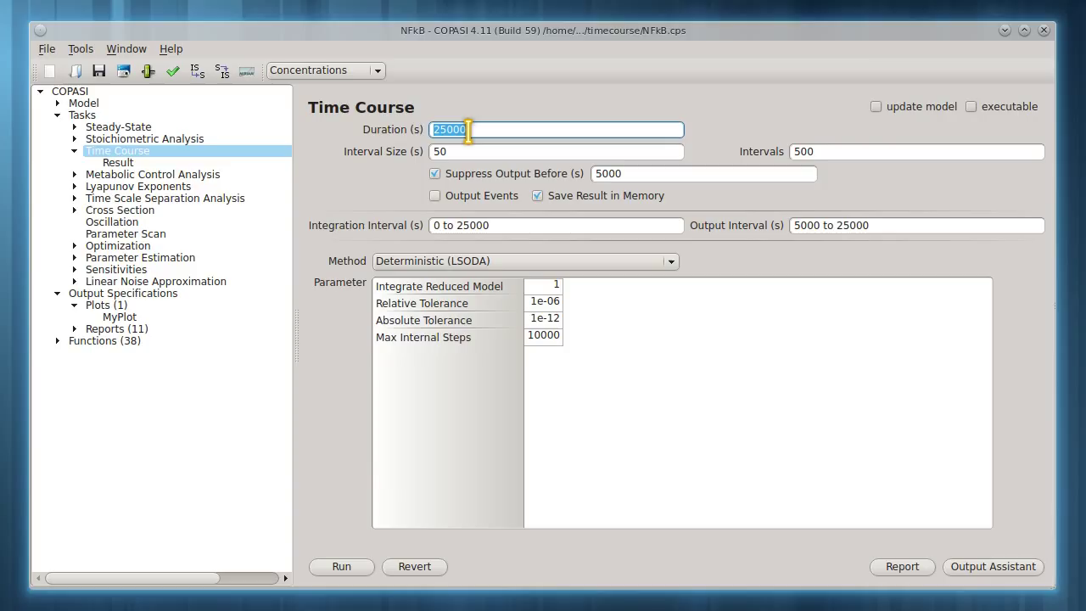
left_click(565, 129)
double_click(564, 128)
type("7")
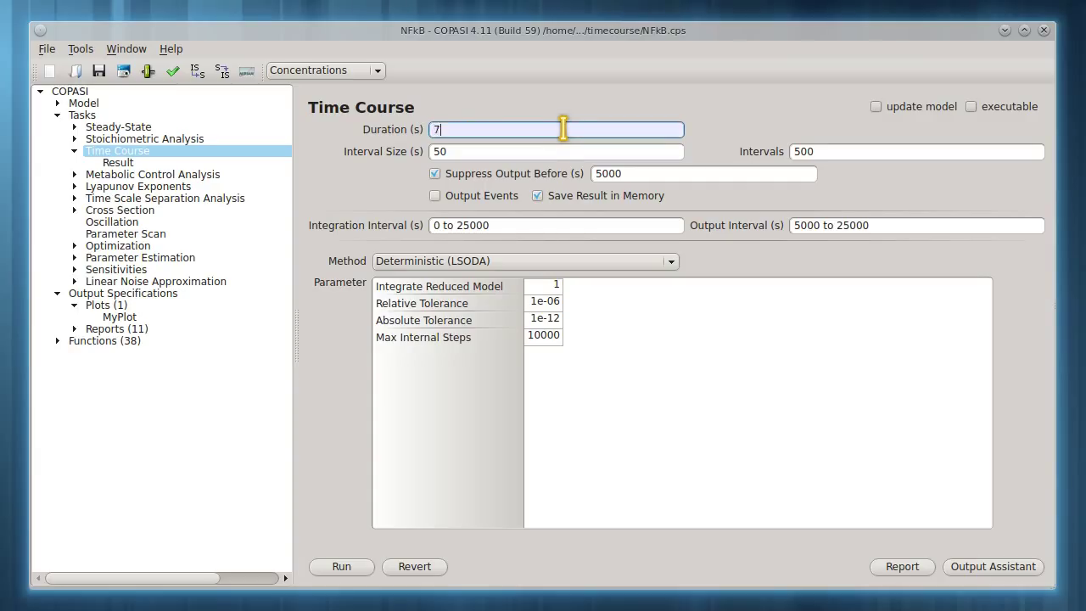
key("Return")
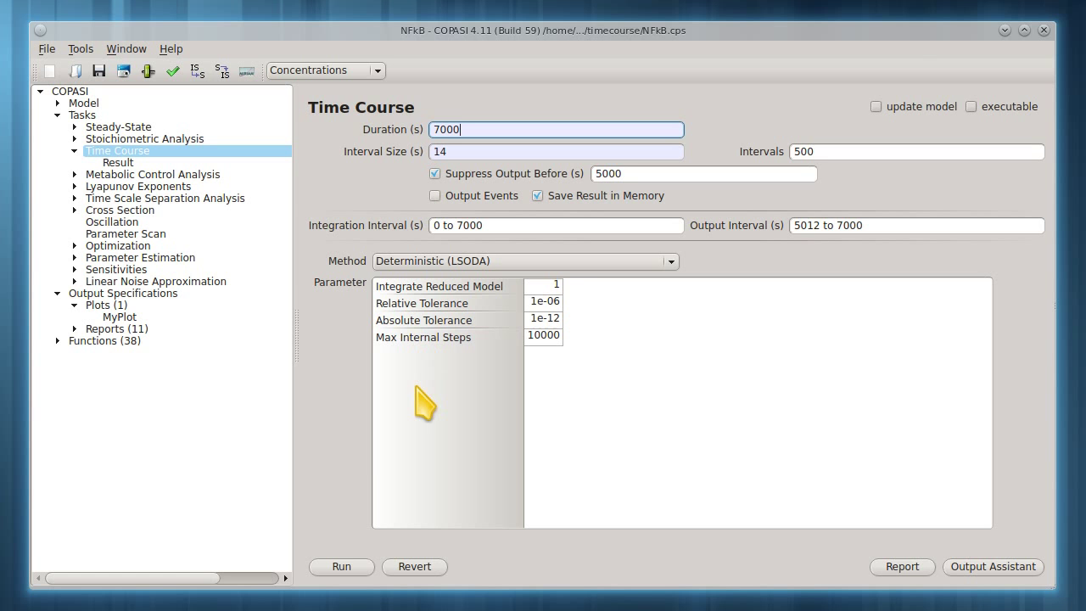
Run the 7000 s time course, view MyPlot's 5000–7000 s curves, and close the window.
left_click(343, 567)
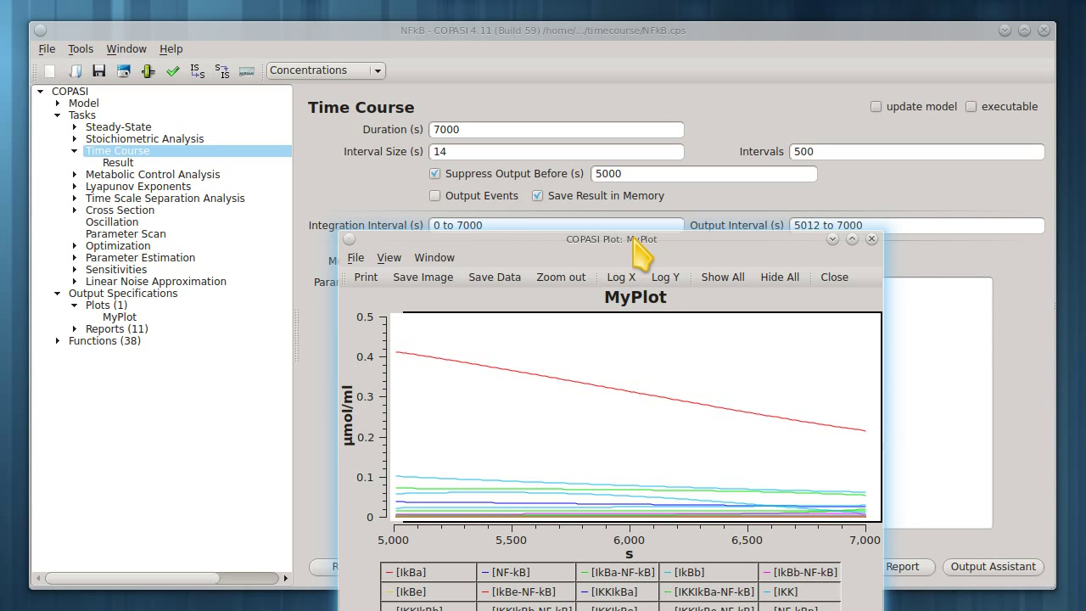
left_click_drag(632, 239, 670, 108)
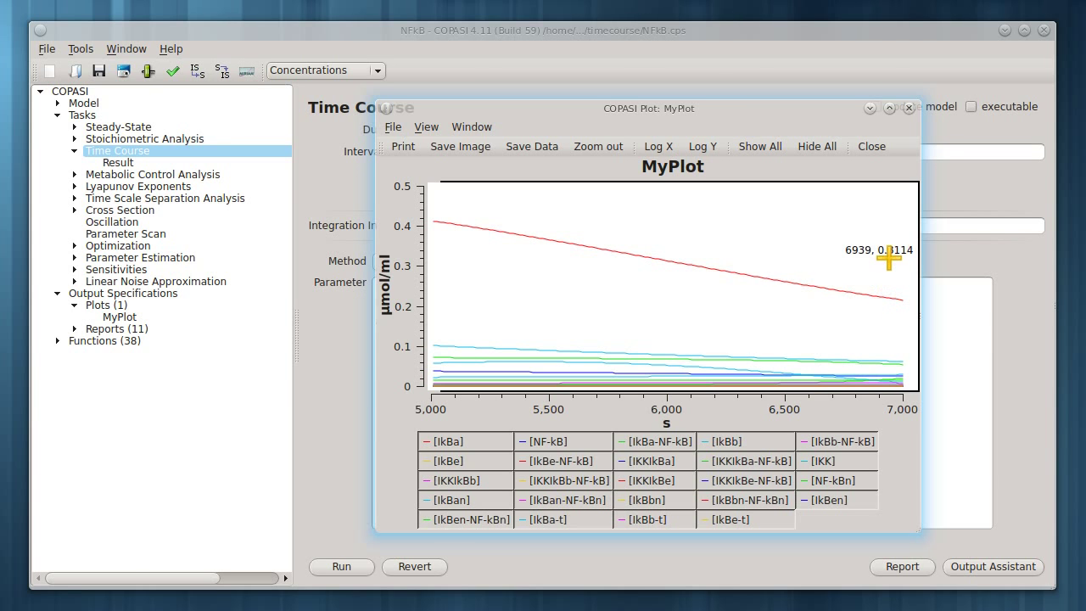
left_click(908, 108)
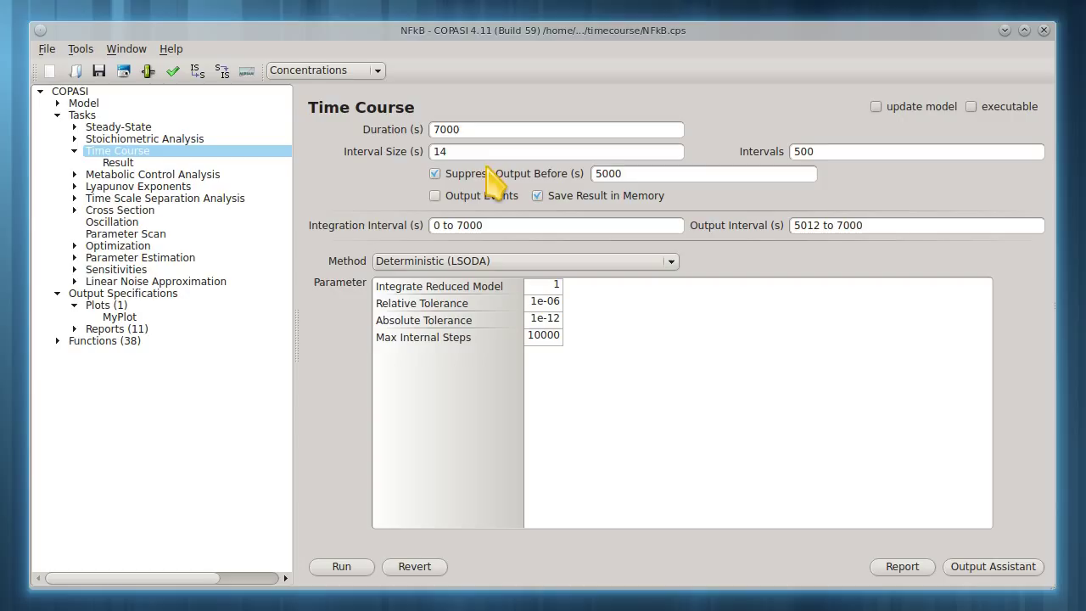
Turn off output suppression and set the duration to 25000 s with a 50 s interval size.
left_click(436, 174)
double_click(450, 130)
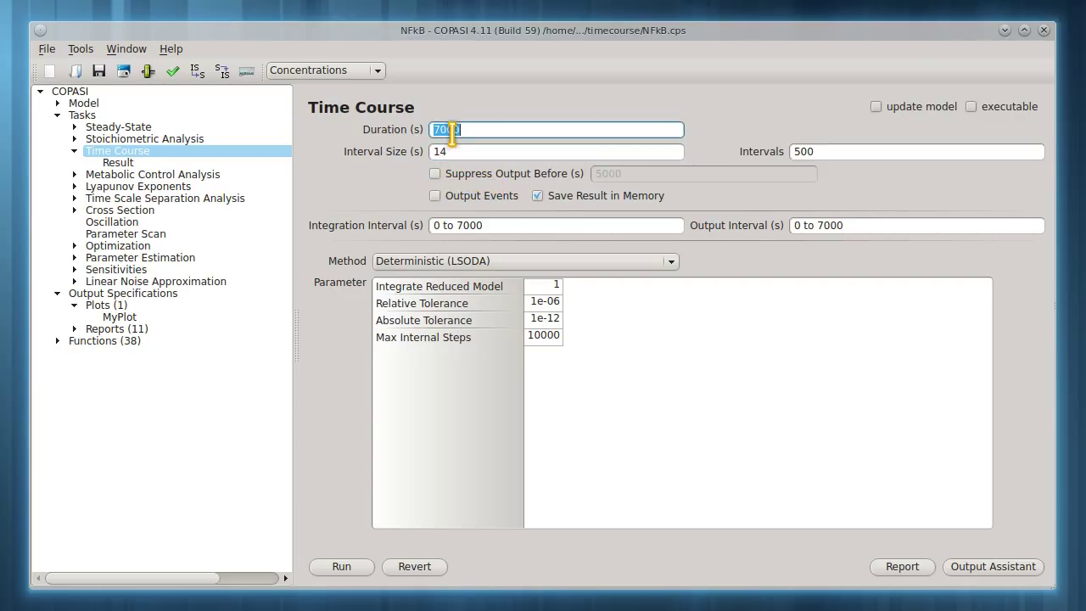
type("2500")
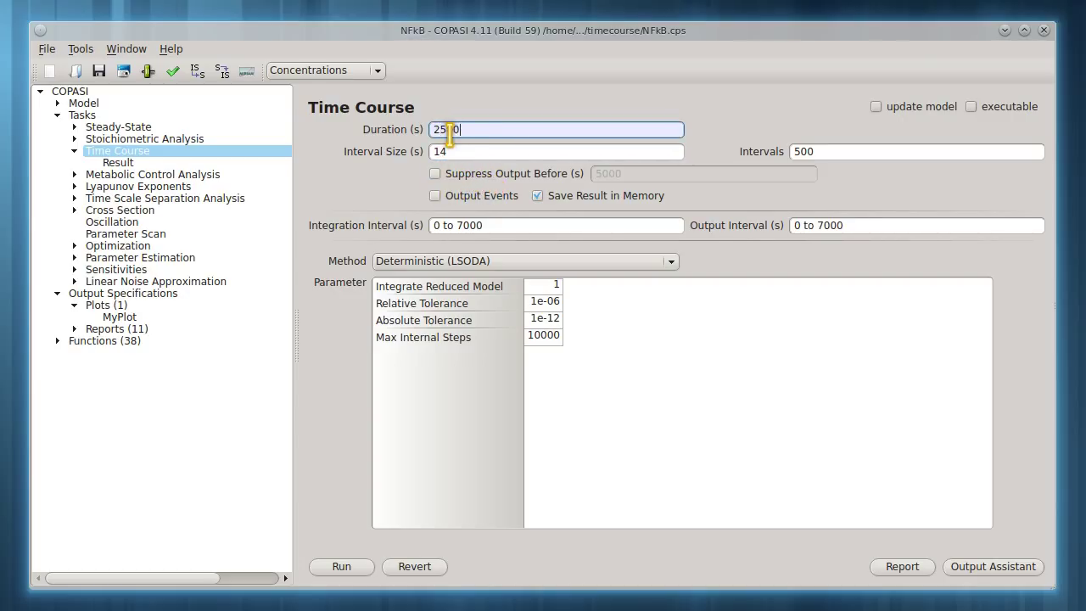
type("0")
double_click(457, 151)
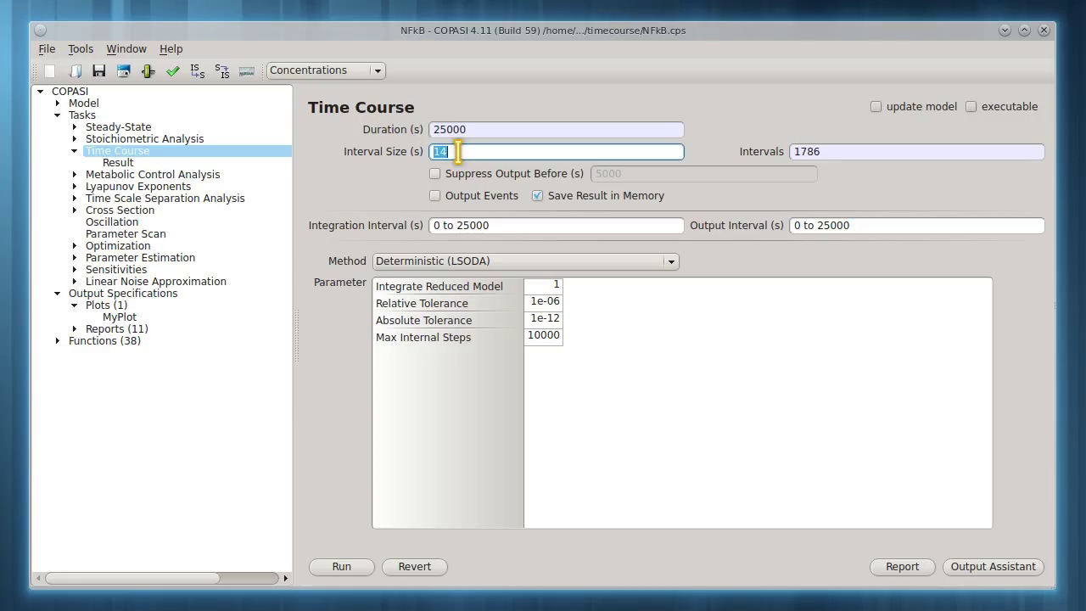
type("50")
left_click(594, 398)
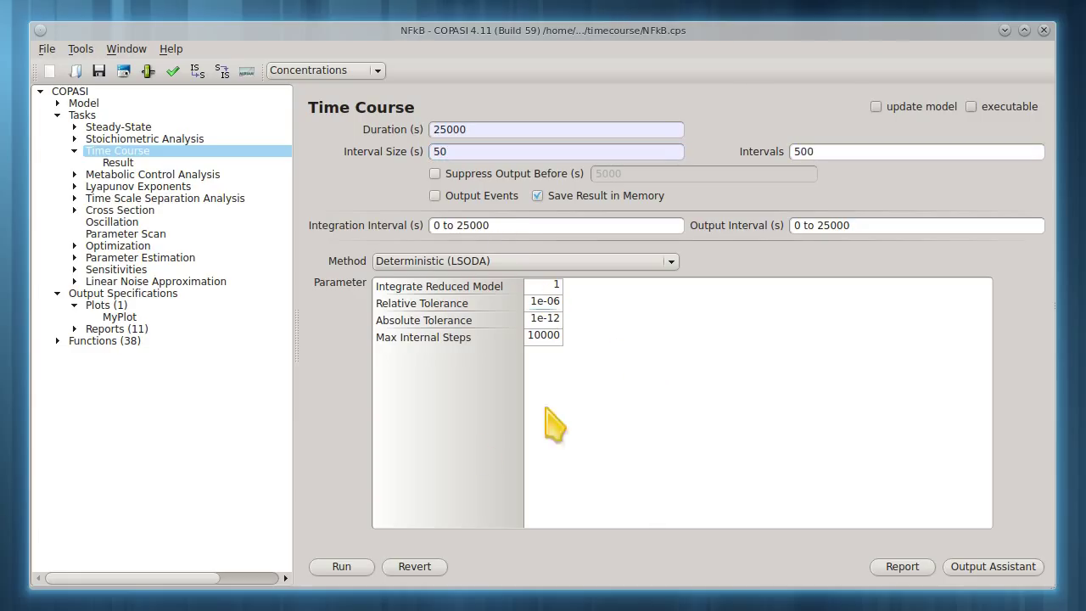
Run the time course, check MyPlot's full-range oscillations, then close the plot.
left_click(346, 568)
left_click_drag(733, 239, 765, 78)
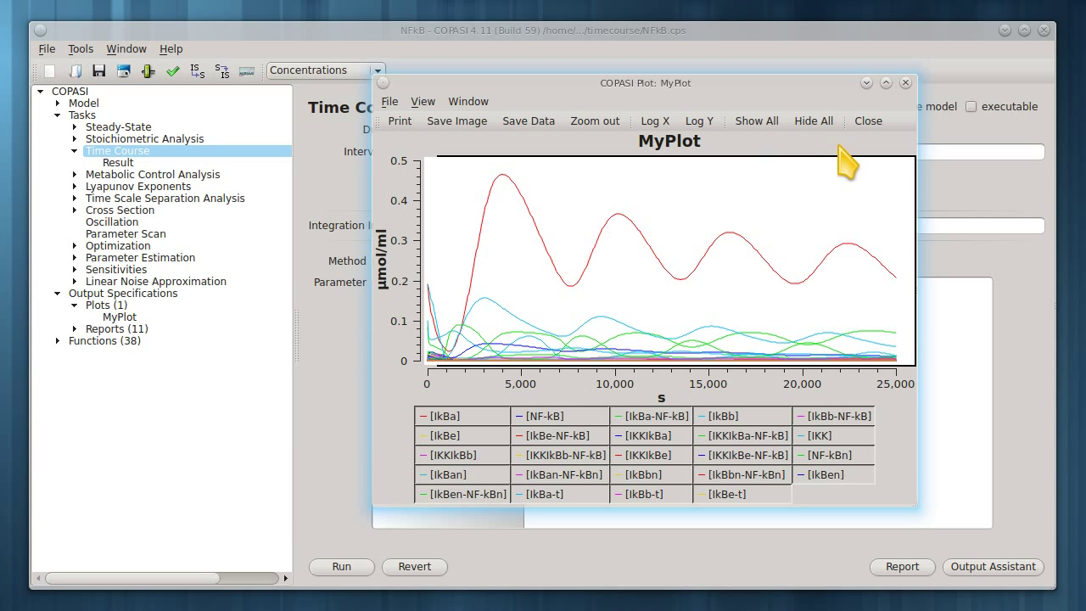
left_click(906, 82)
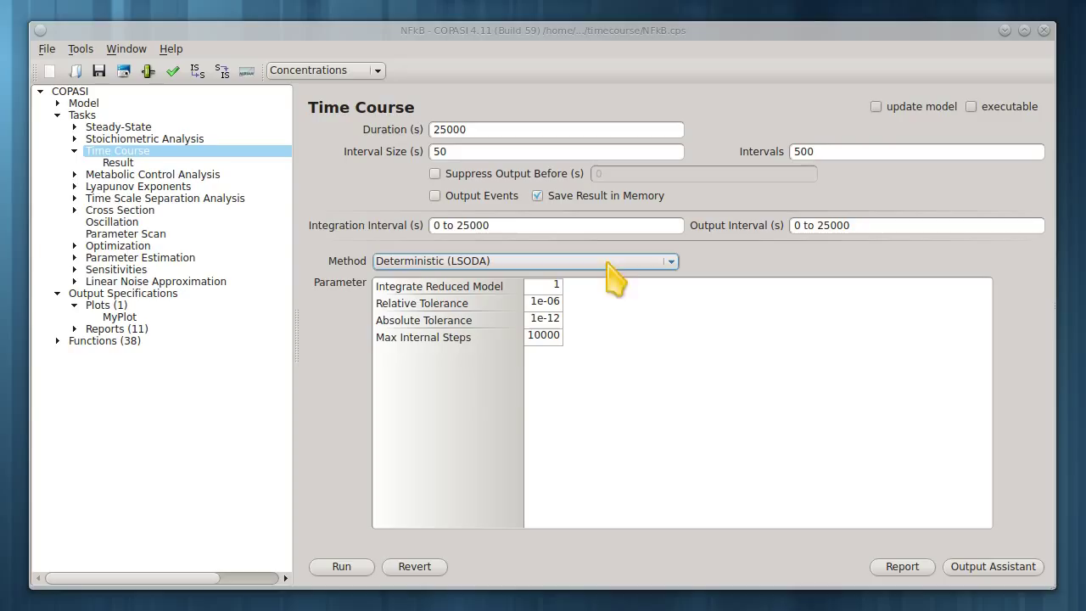
Re-enable output suppression before 5000 s and set the interval size to 3000 s.
left_click(435, 174)
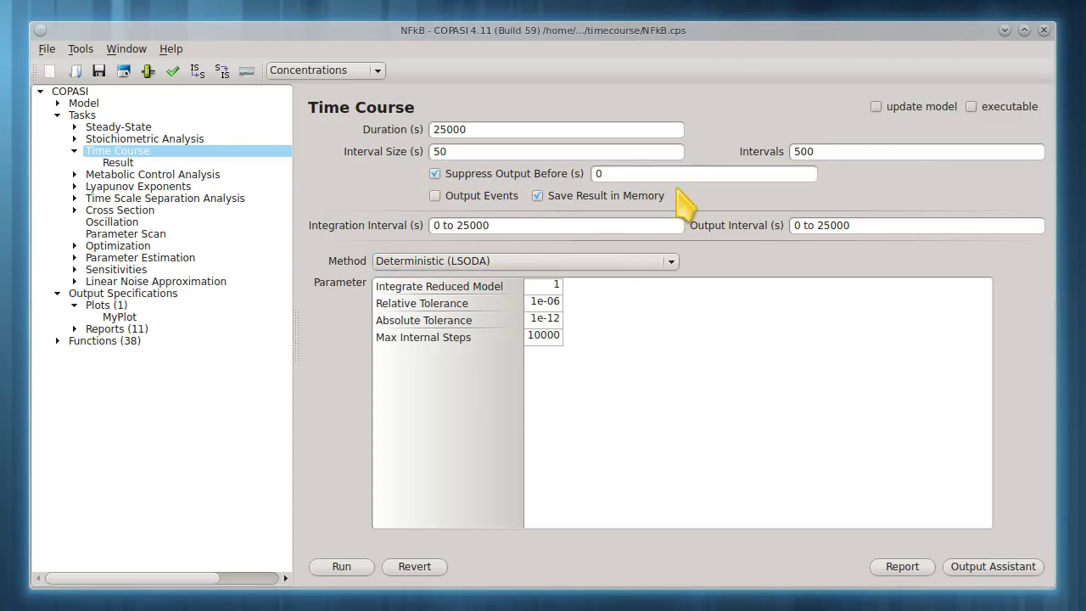
left_click(656, 173)
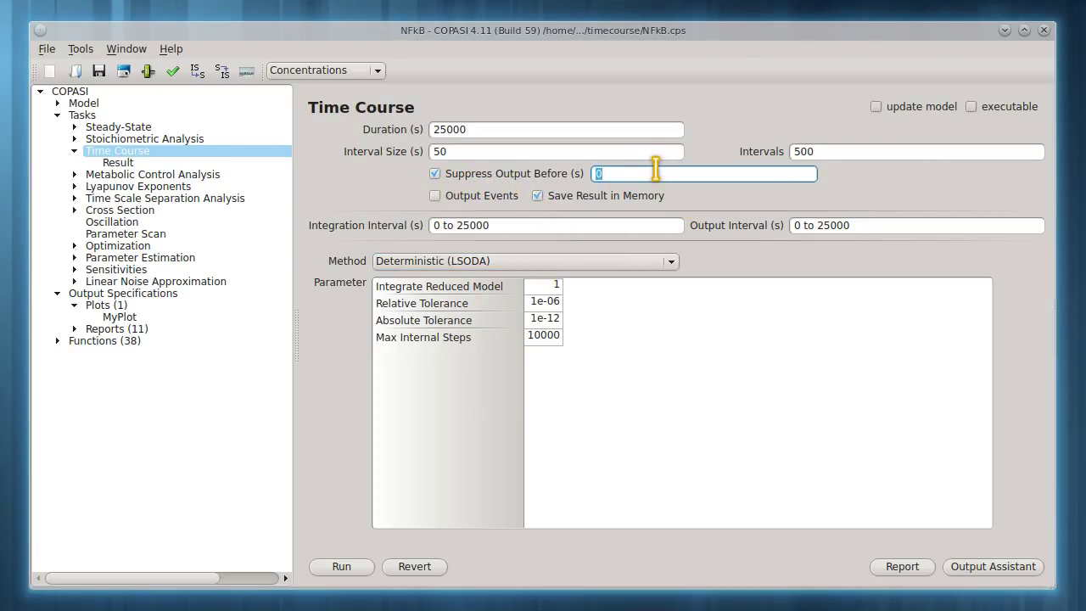
type("5000")
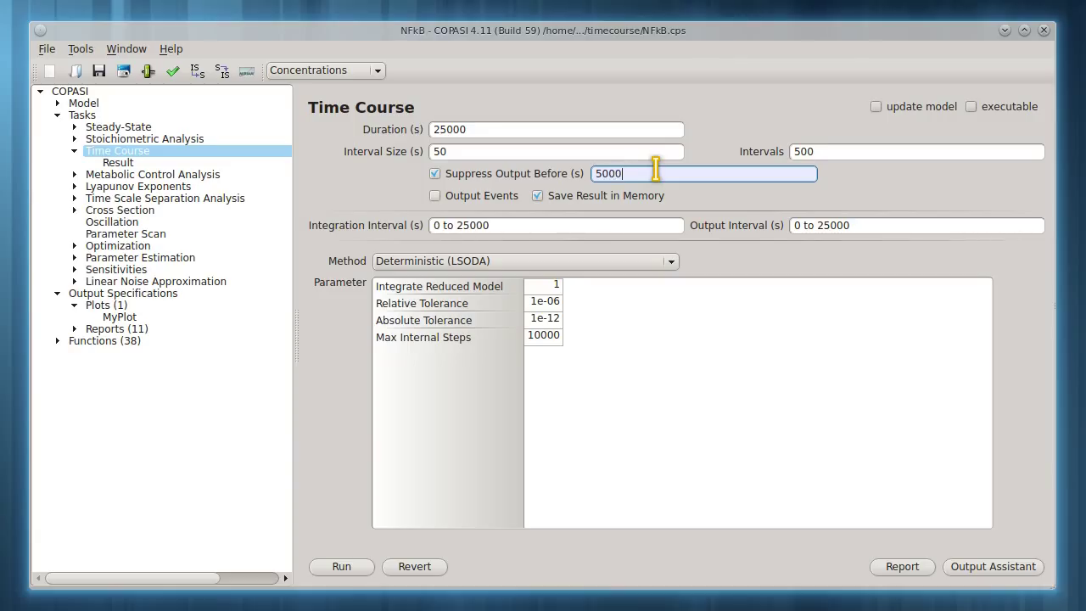
left_click(478, 151)
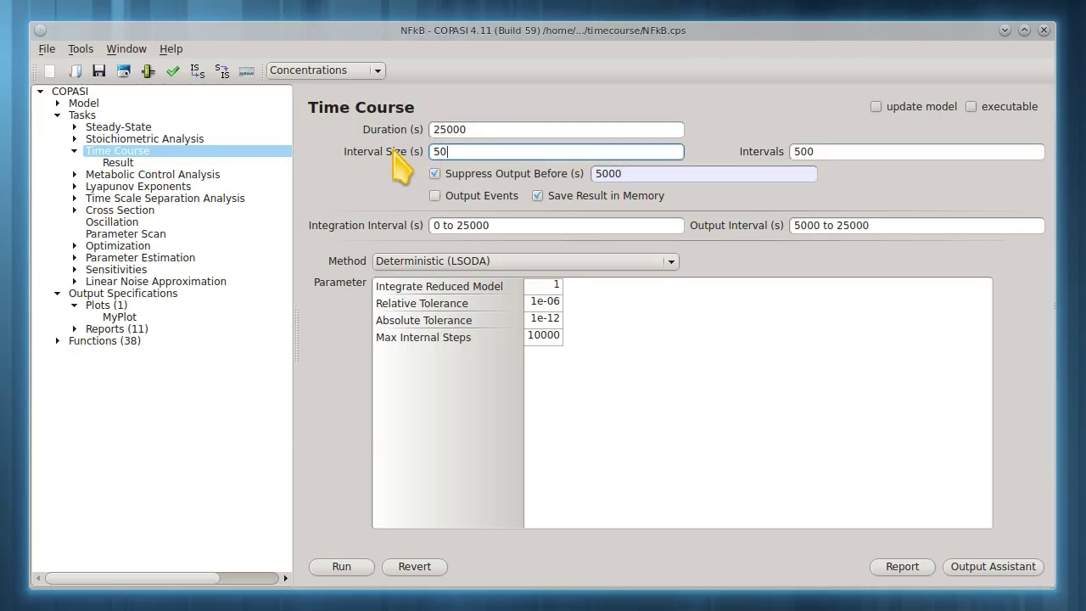
left_click(393, 152)
type("3000")
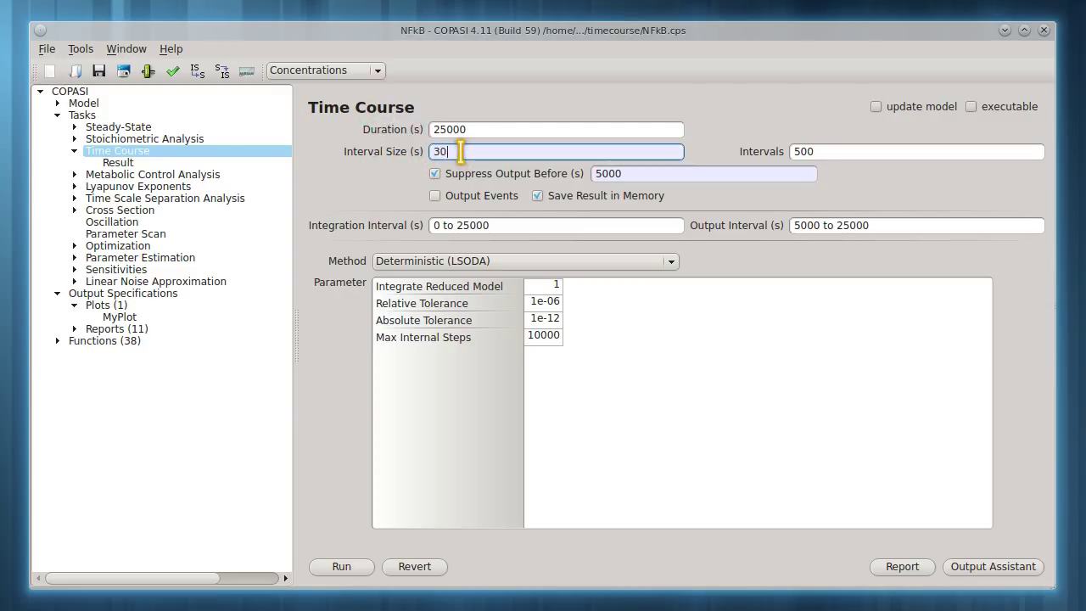
left_click(607, 471)
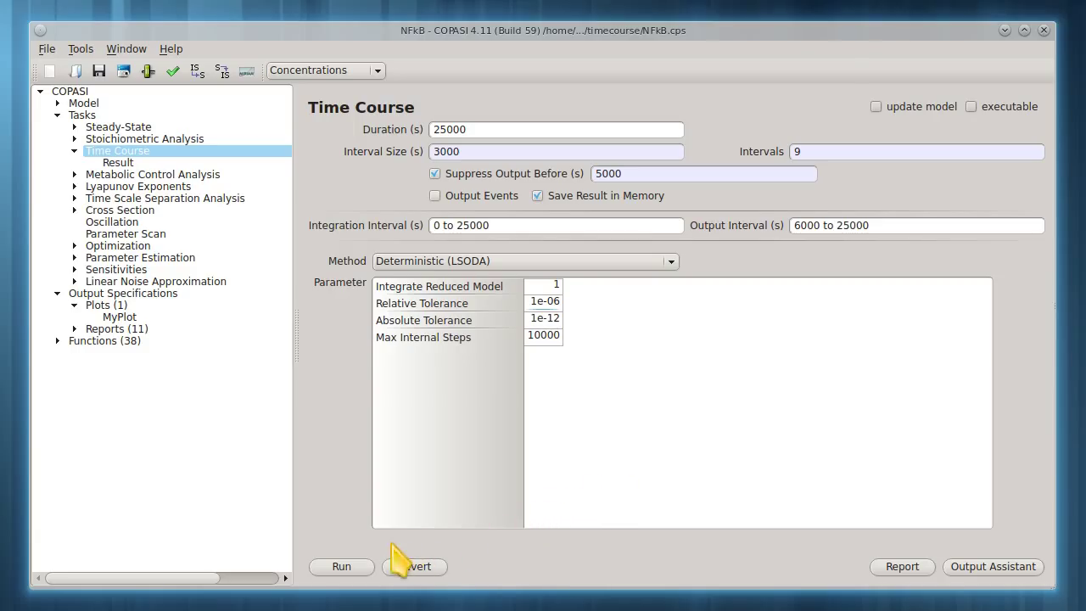
Run the time course at 3000 s intervals, review the coarse MyPlot curves, then close the plot.
left_click(342, 567)
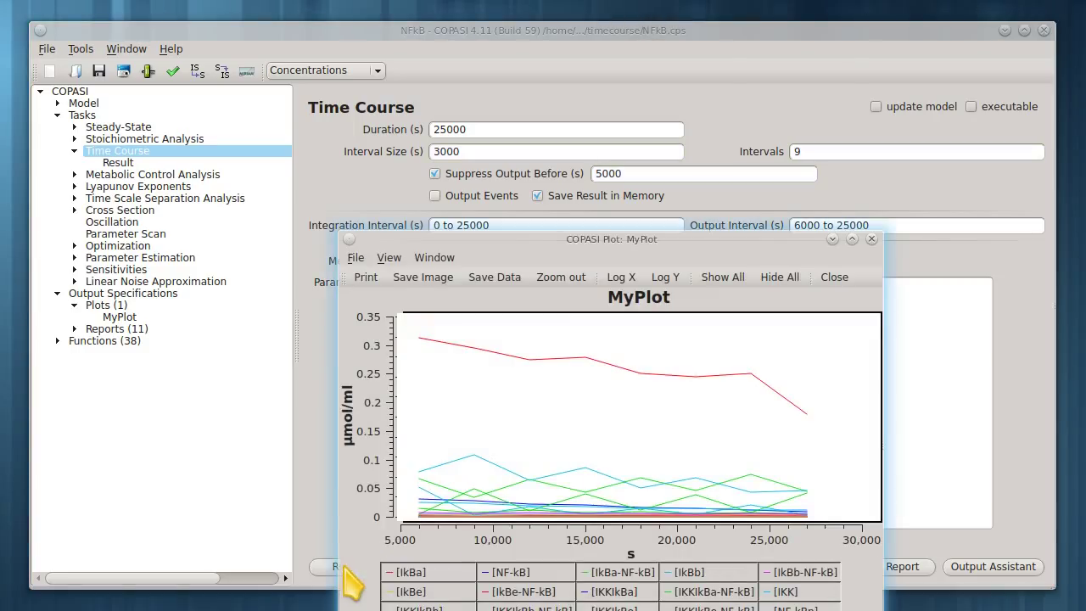
left_click_drag(768, 249, 802, 101)
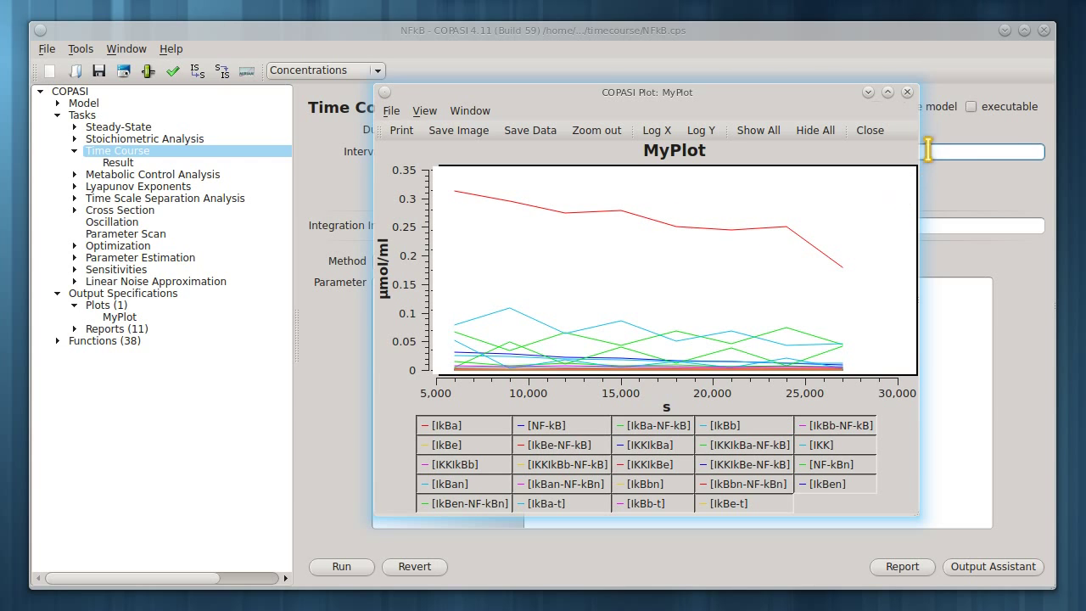
left_click(907, 92)
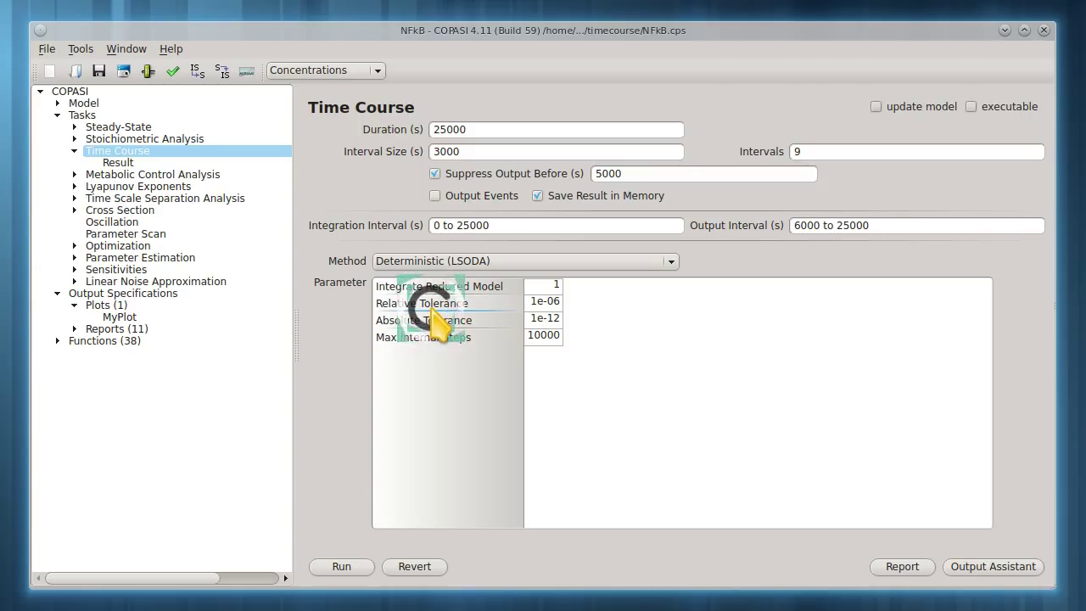
Check the tolerance values in the Parameter table, then return to the COPASI 4.11 start page.
left_click(542, 326)
double_click(543, 303)
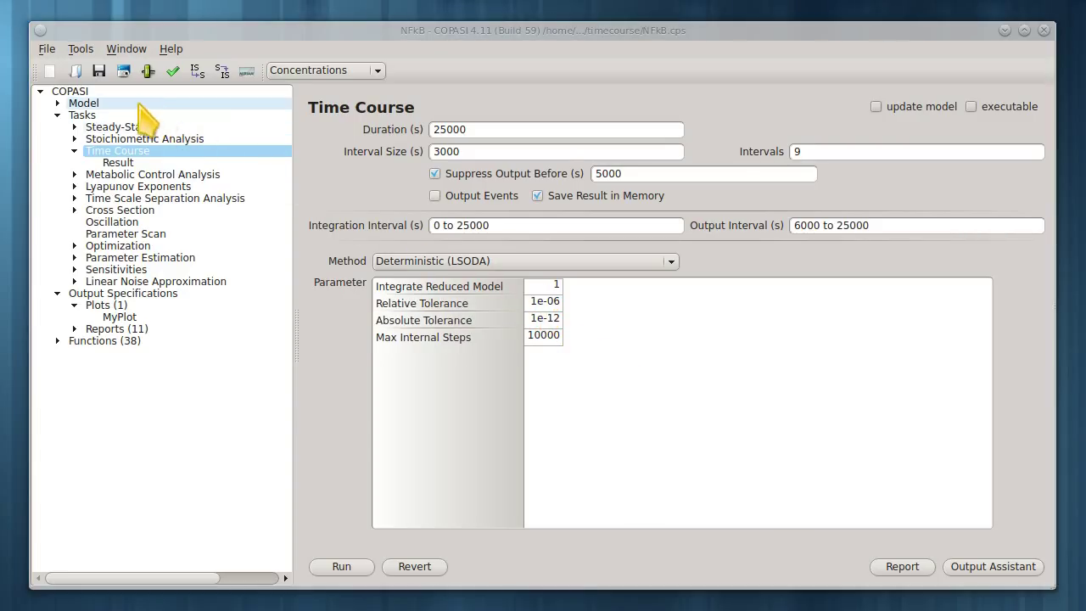
left_click(73, 92)
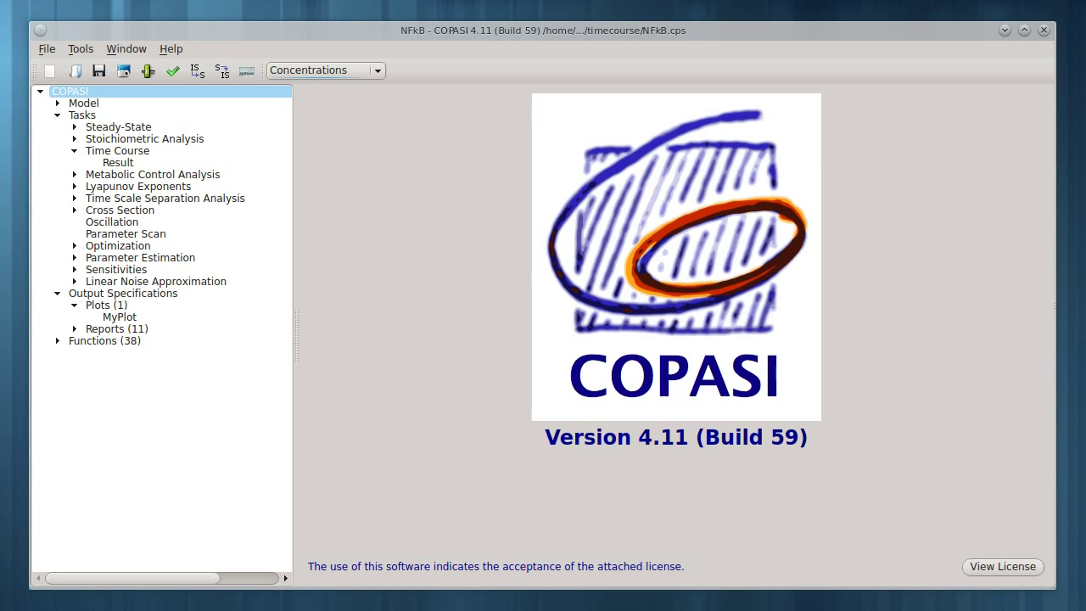